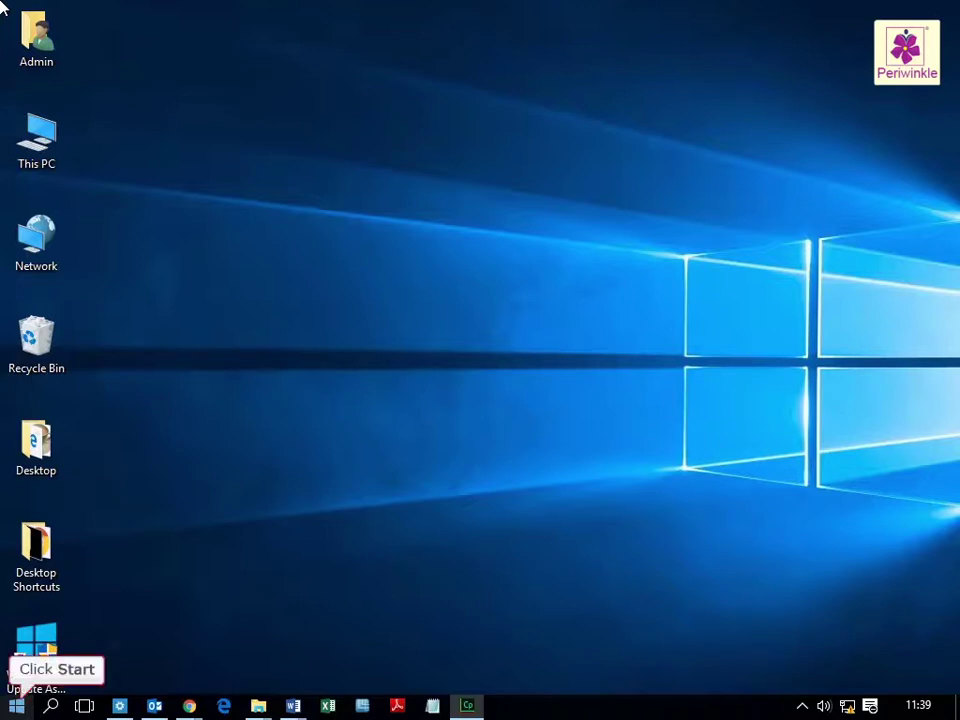
Launch PowerPoint 2013 from the Microsoft Office 2013 group in the Start menu.
left_click(12, 707)
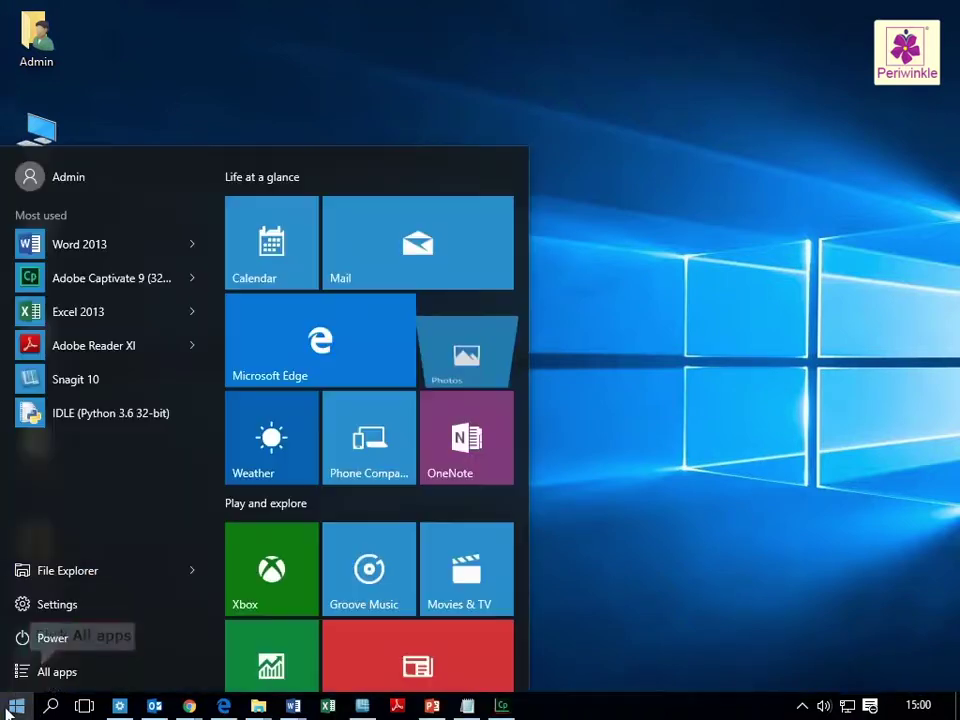
left_click(94, 684)
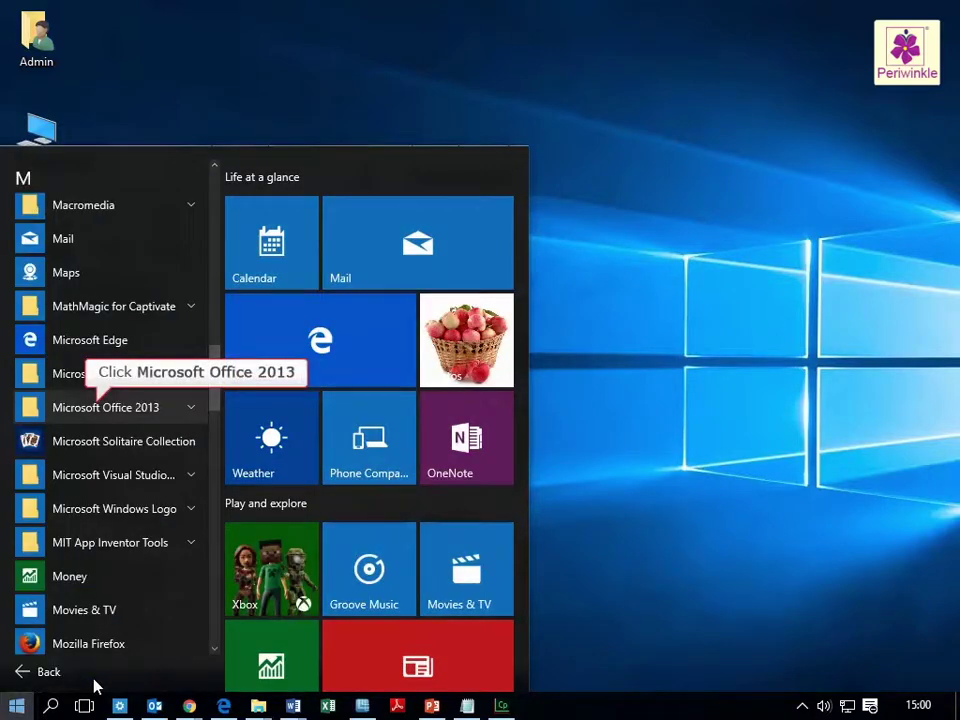
left_click(172, 409)
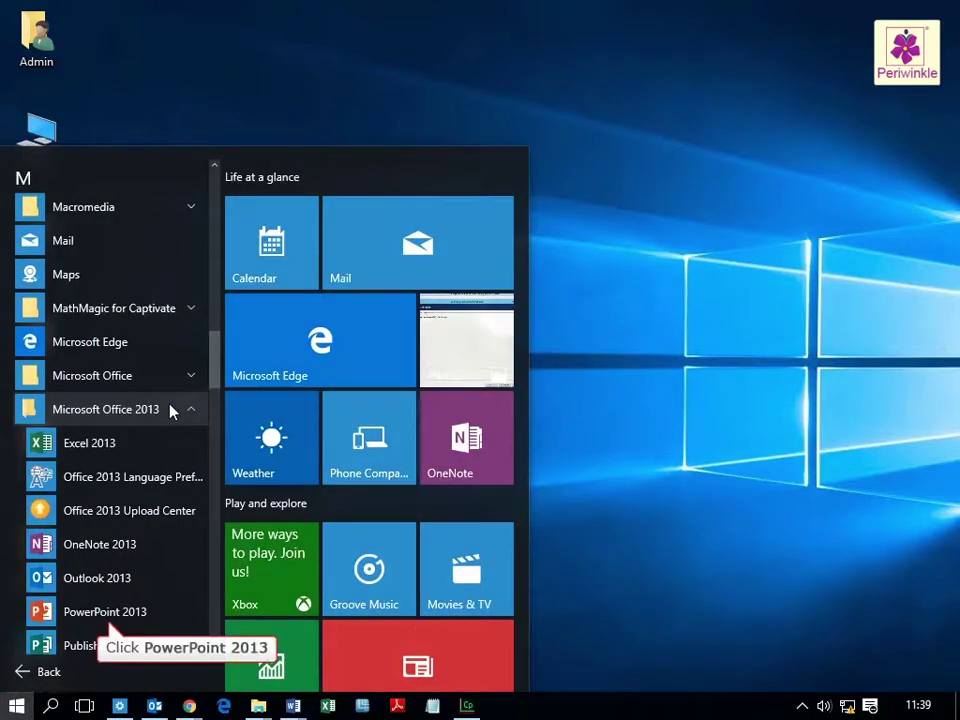
left_click(100, 613)
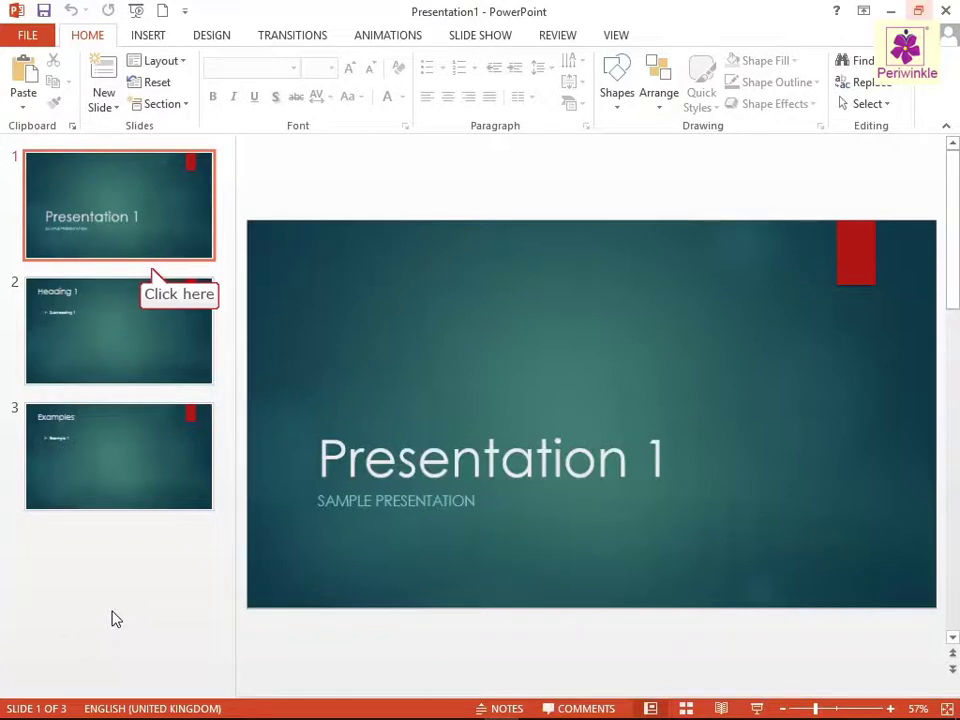
Place the insertion point after slide 1 and show the New Slide options.
left_click(155, 272)
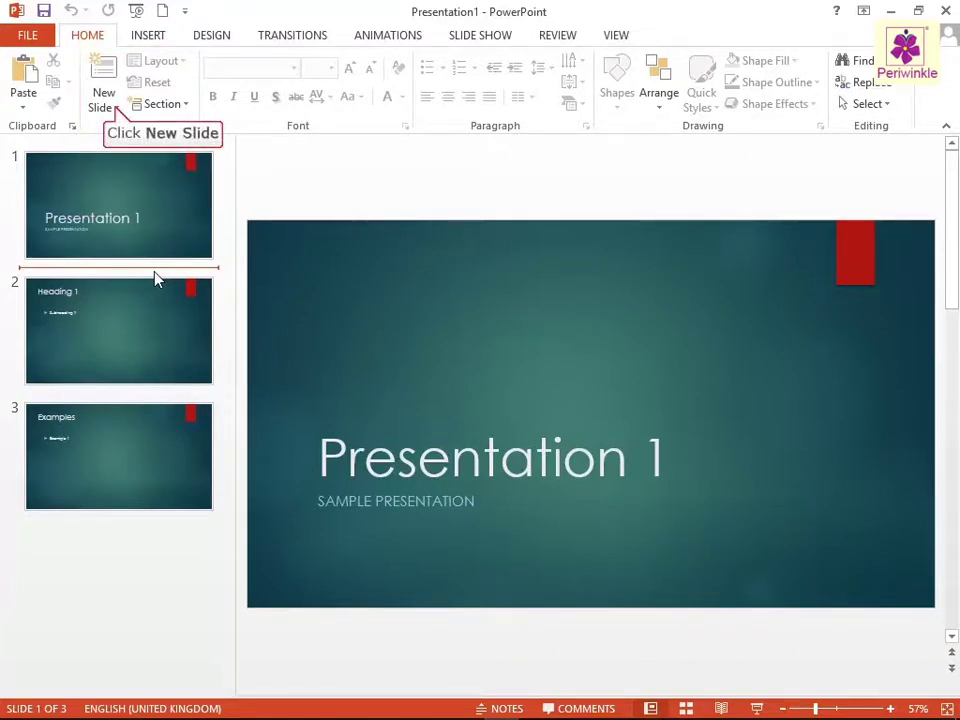
left_click(116, 110)
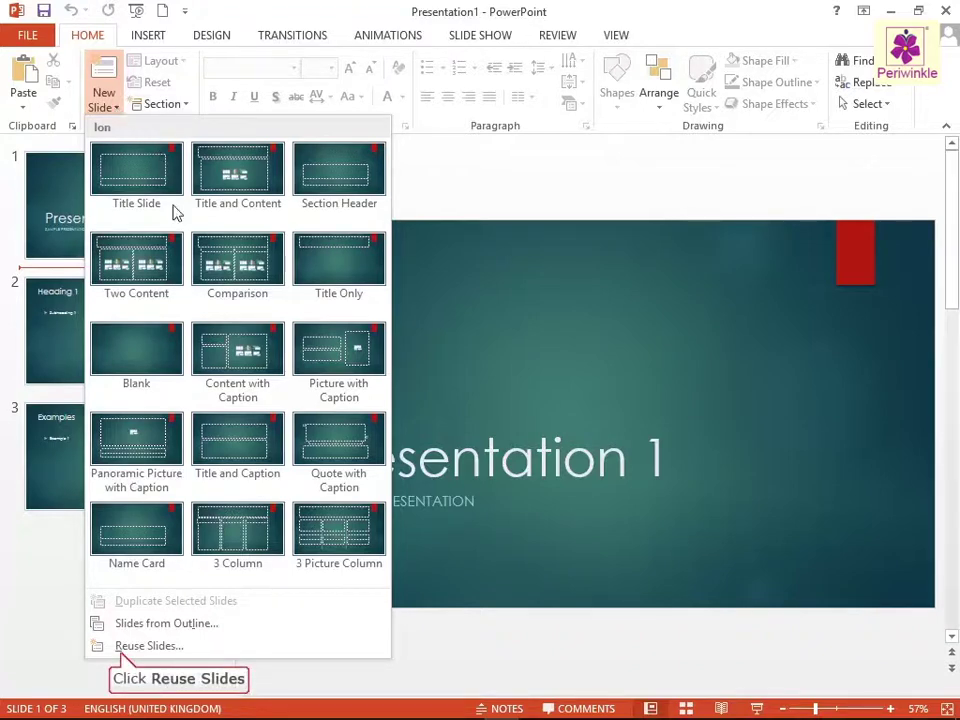
Open the Reuse Slides pane and browse for a source presentation file.
left_click(203, 646)
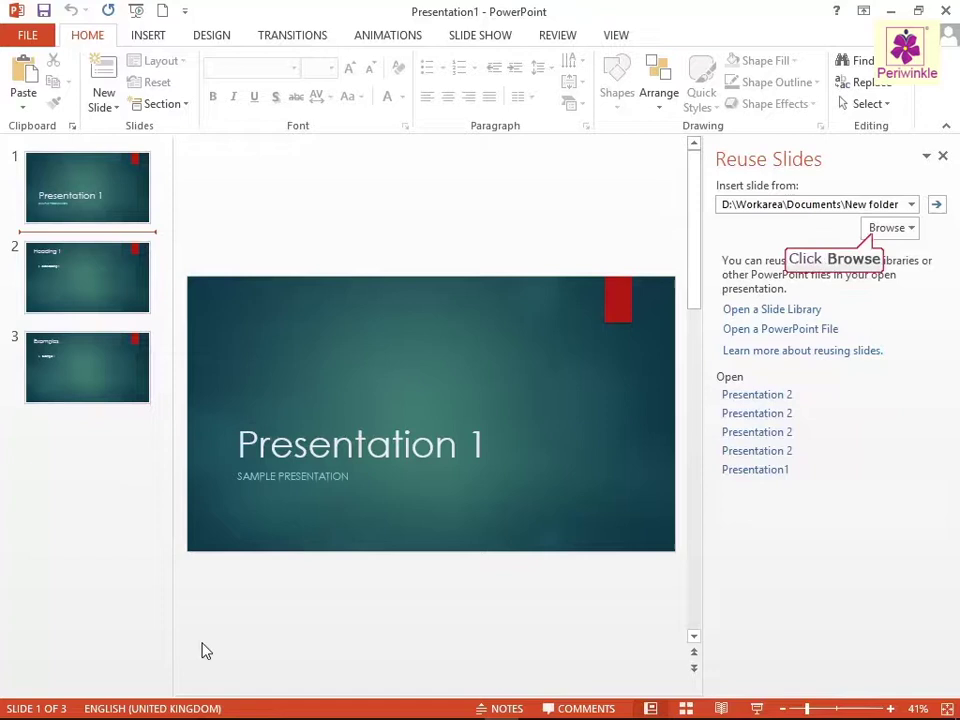
left_click(893, 234)
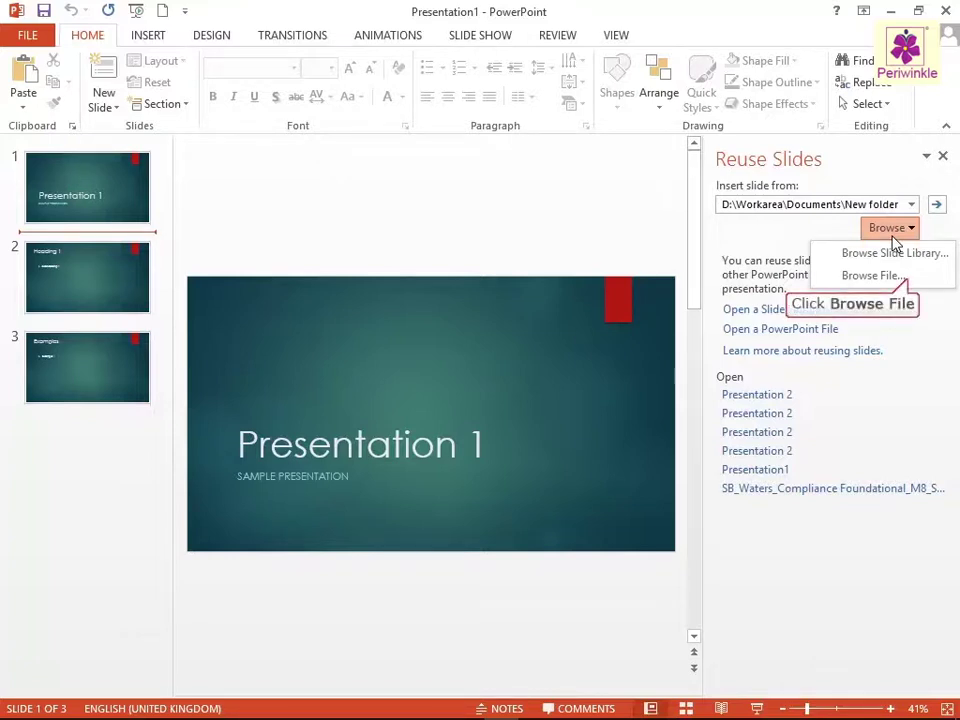
left_click(860, 275)
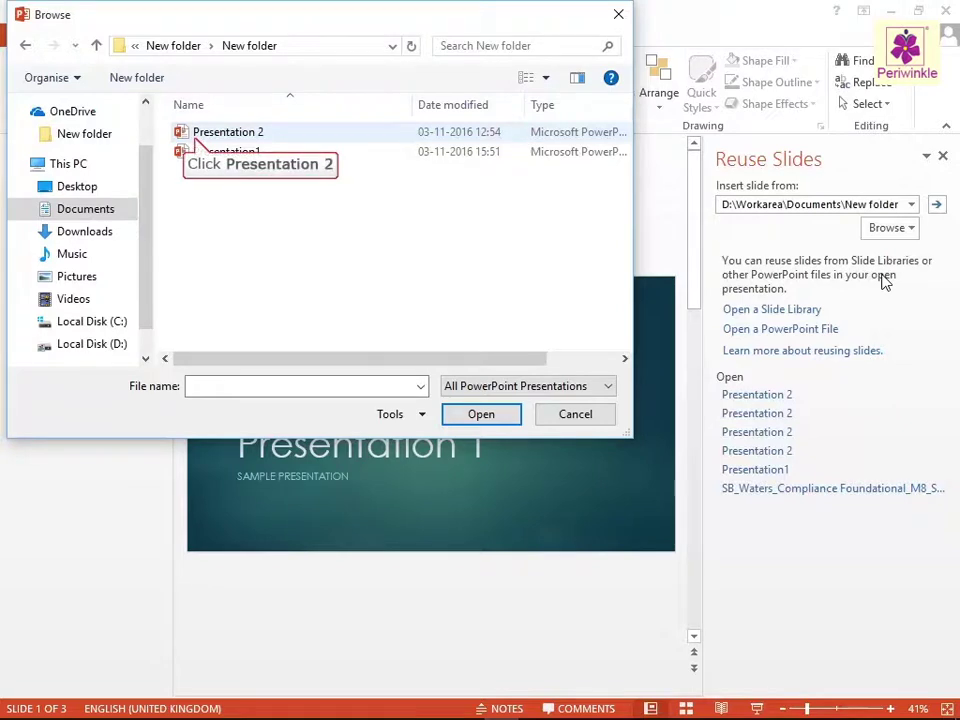
Open Presentation 2 as the source for reused slides.
left_click(228, 138)
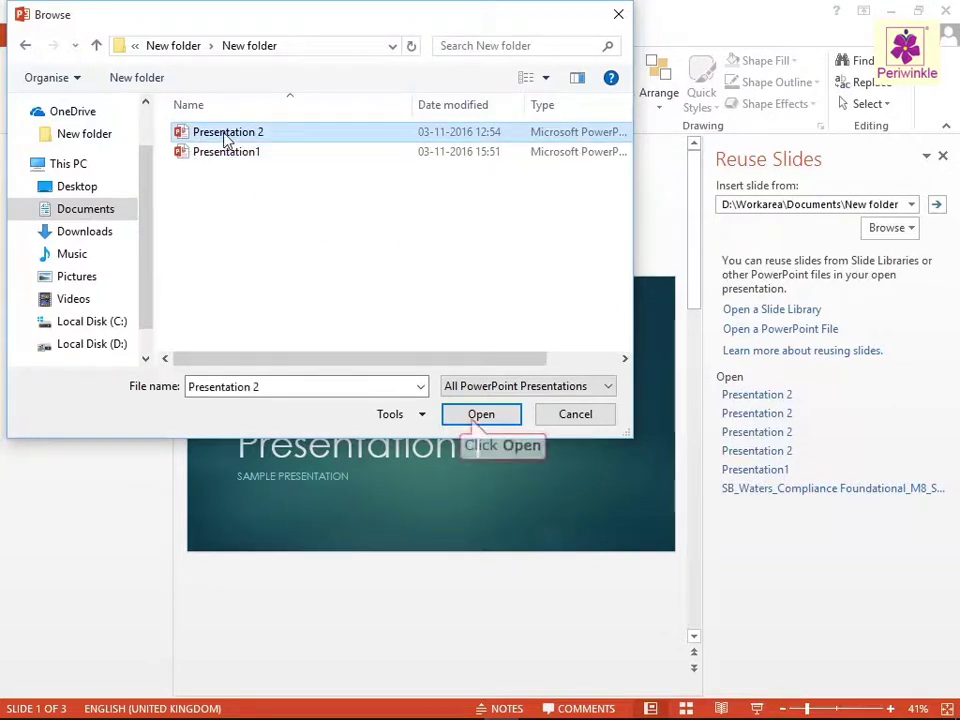
left_click(484, 416)
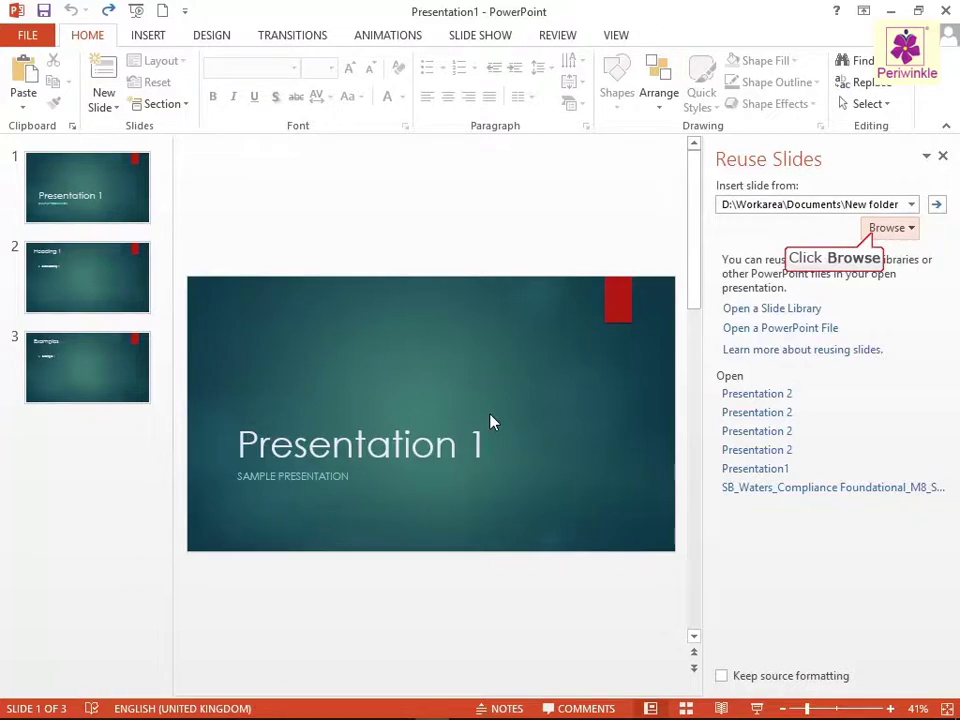
Load Presentation 2's two slides into the Reuse Slides list.
left_click(900, 228)
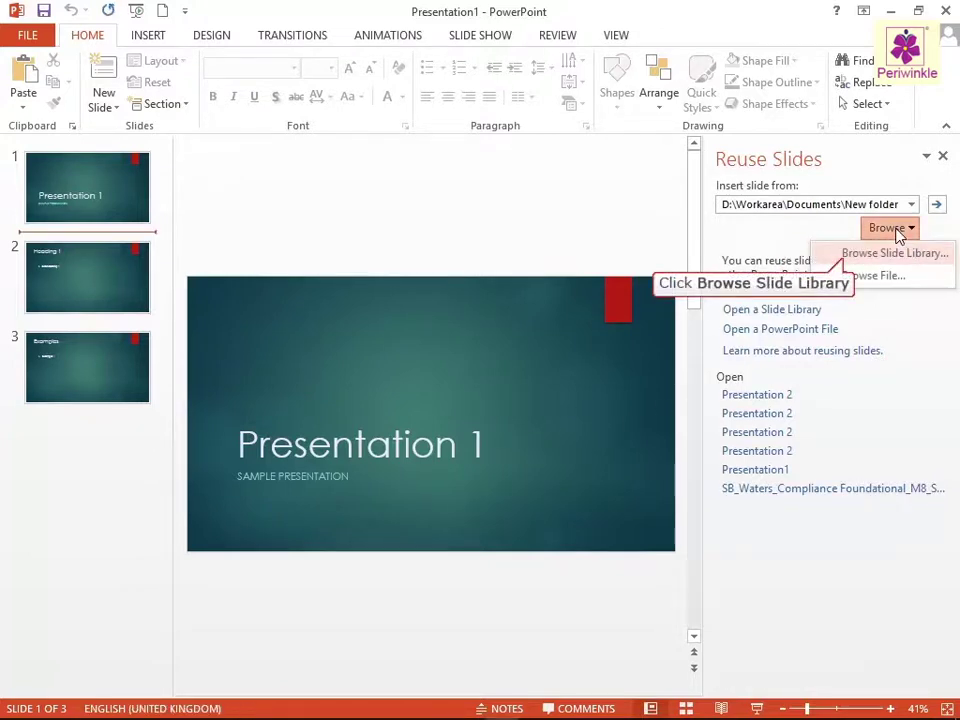
left_click(900, 253)
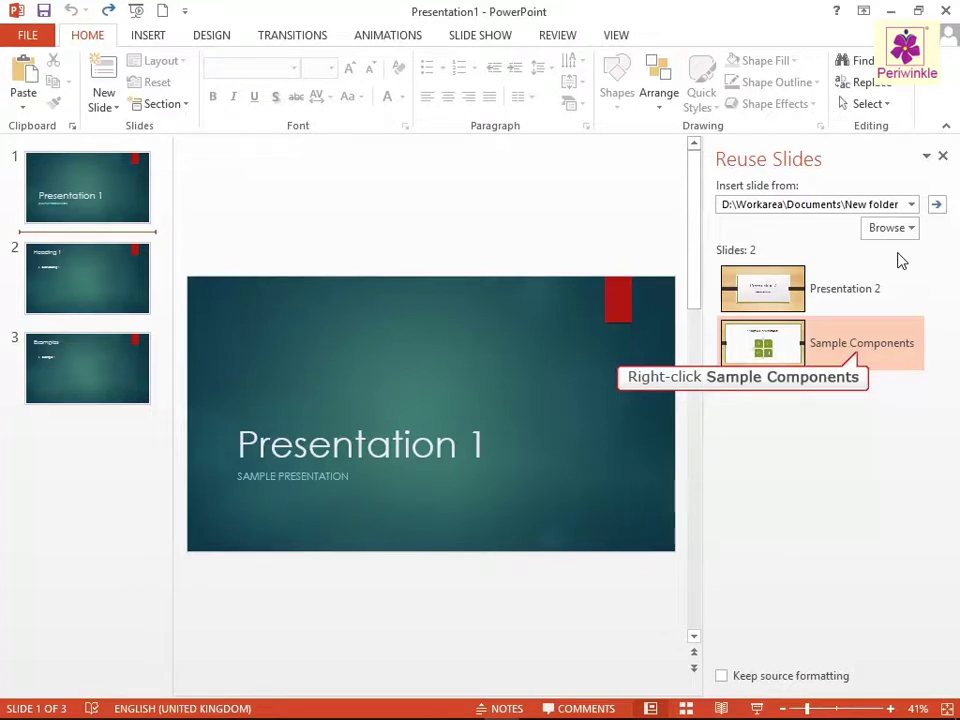
right_click(829, 351)
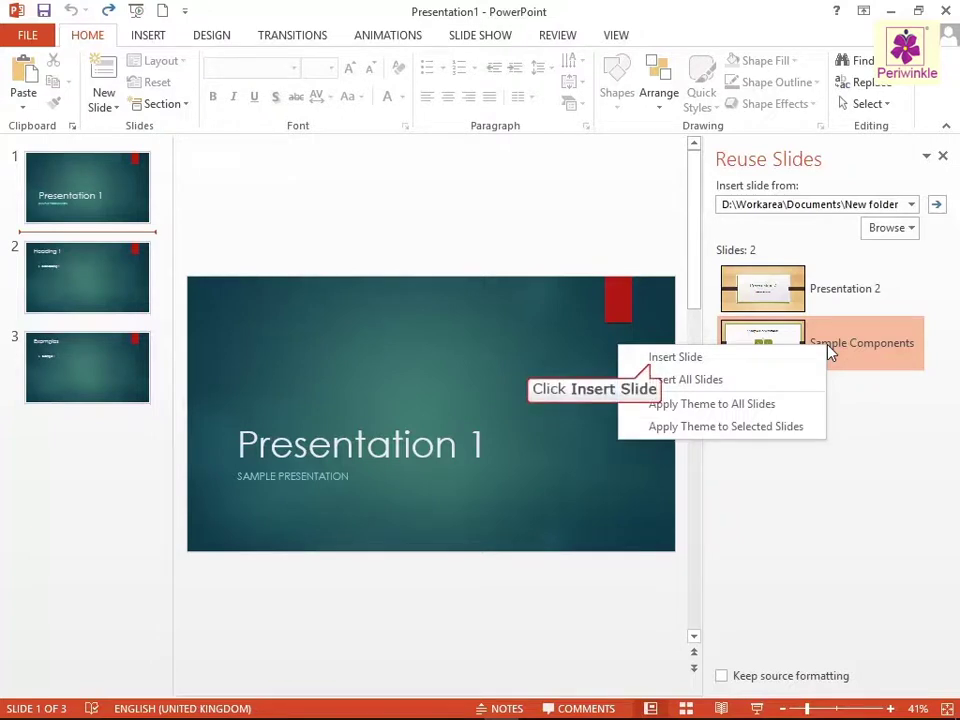
left_click(675, 357)
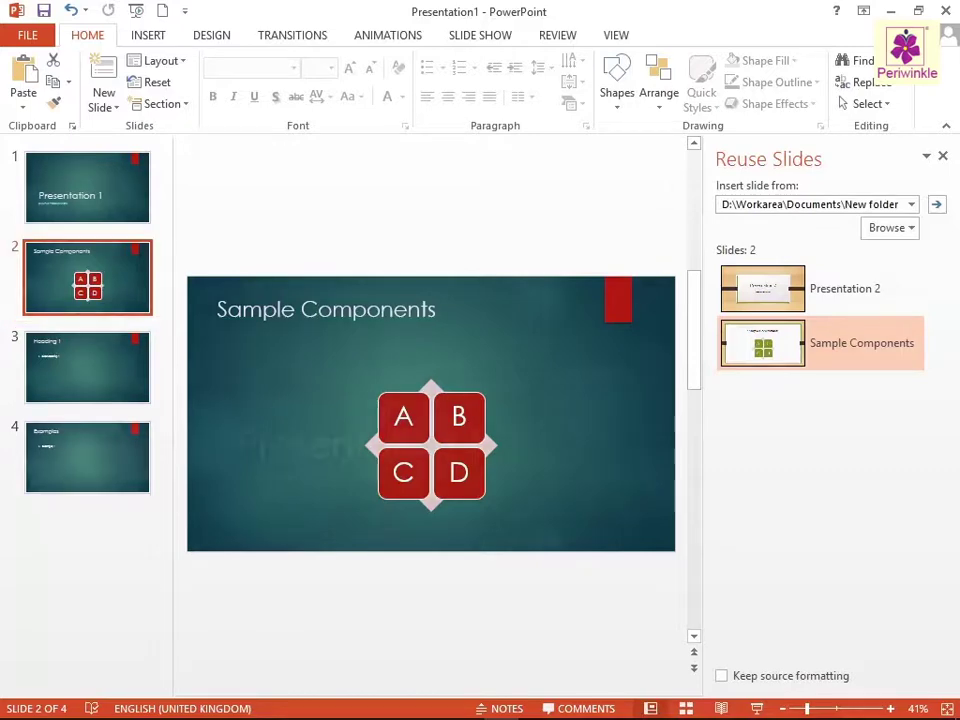
key("ctrl+z")
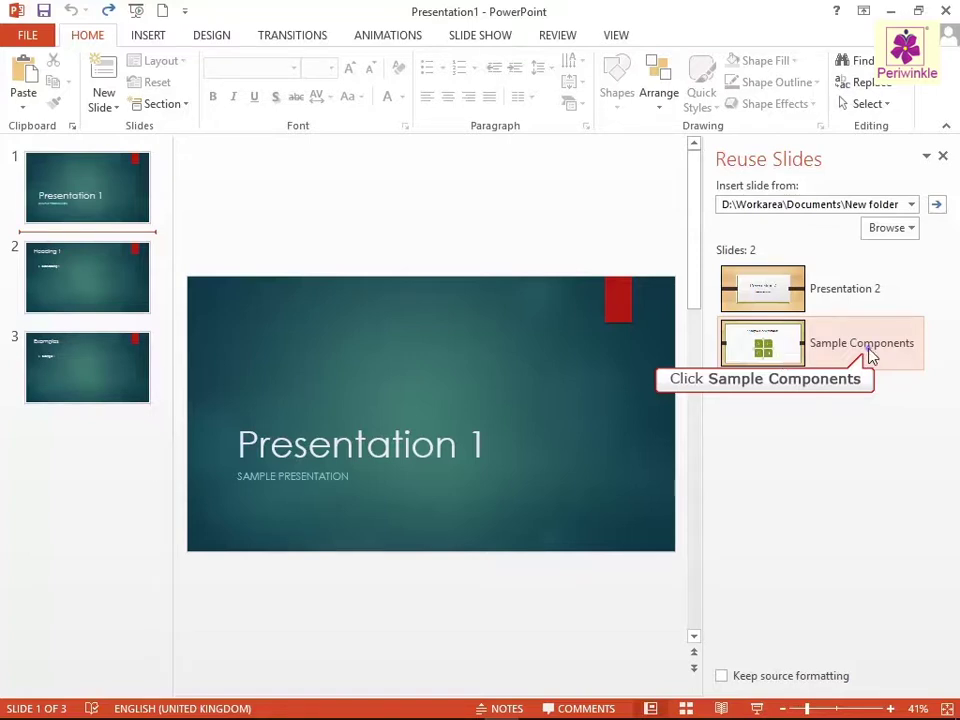
Insert both Presentation 2 slides after slide 1 using Insert All Slides.
left_click(864, 352)
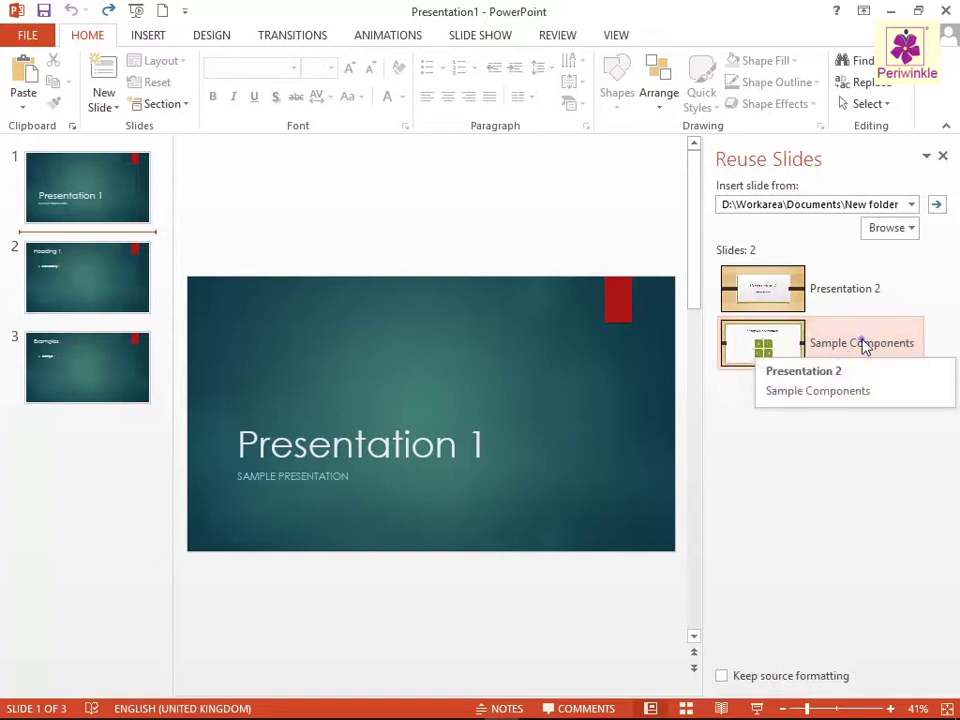
right_click(865, 346)
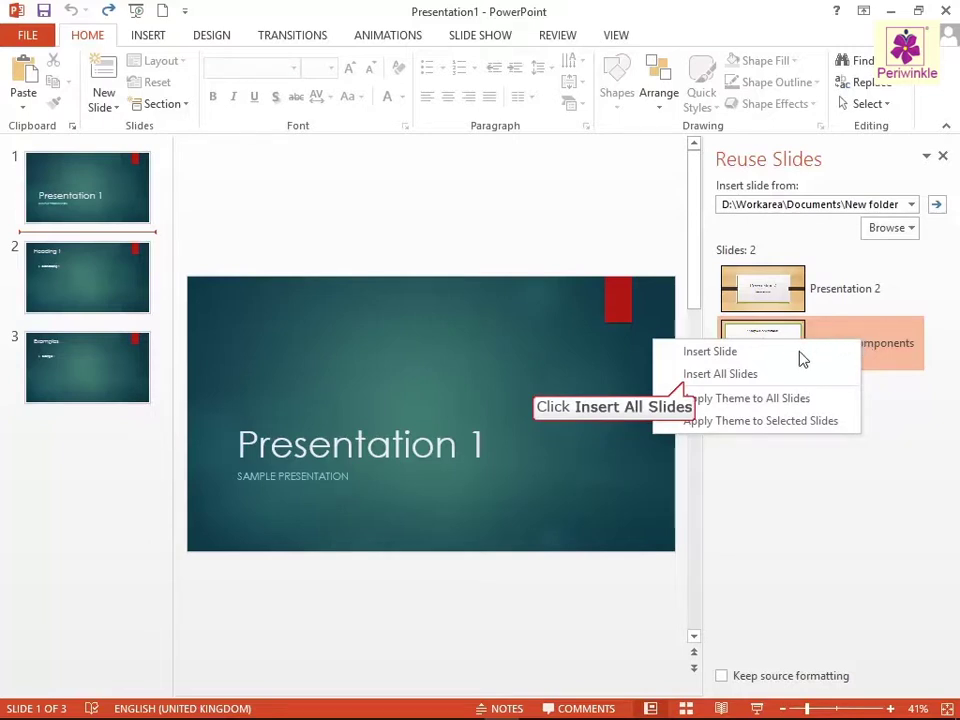
left_click(782, 375)
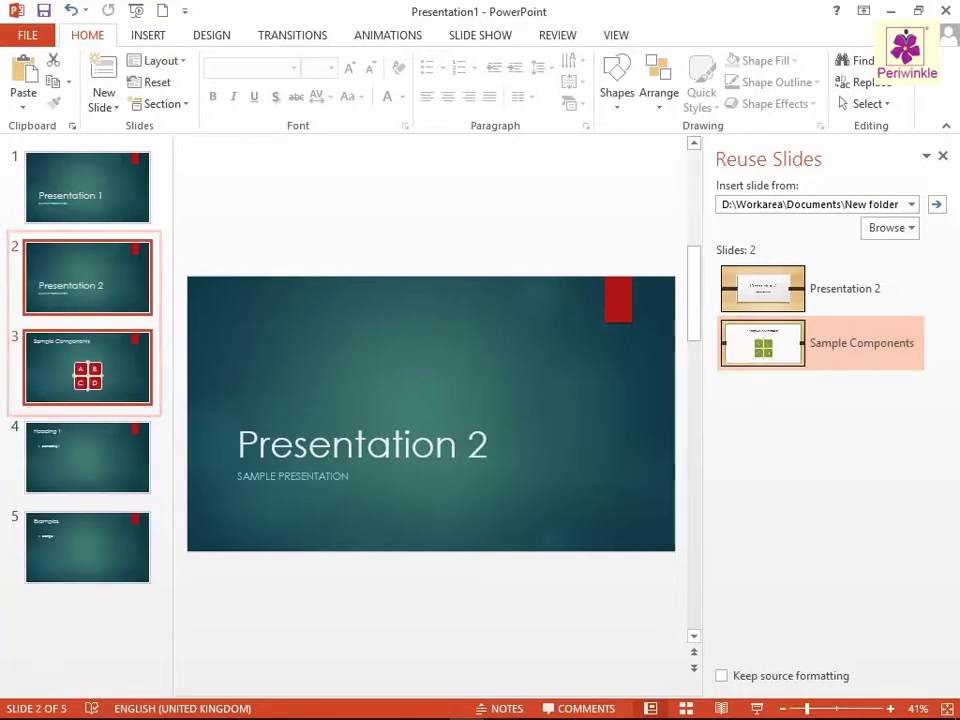